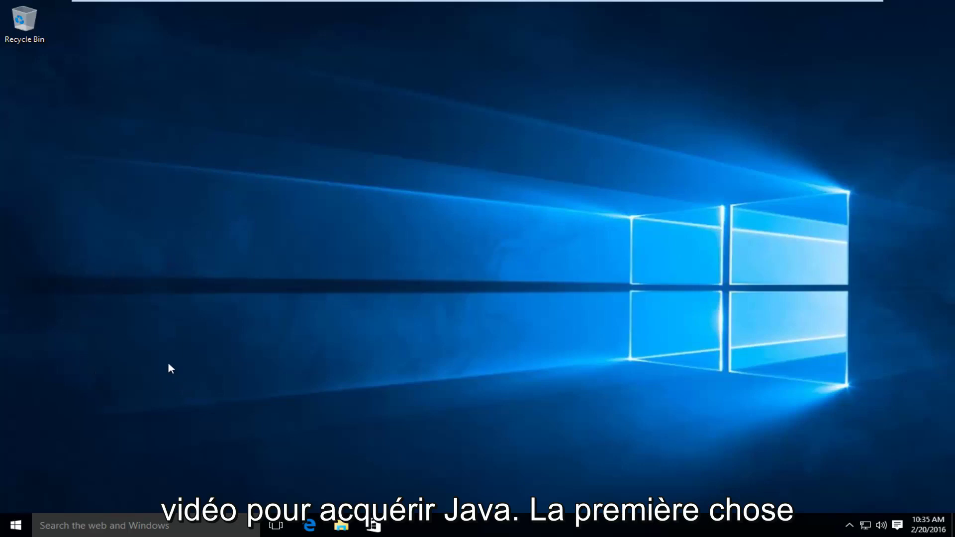
- Launch Internet Explorer from the Start search and maximize its window
{"action": "left_click", "coordinate": [16, 526]}
{"action": "type", "text": "internet"}
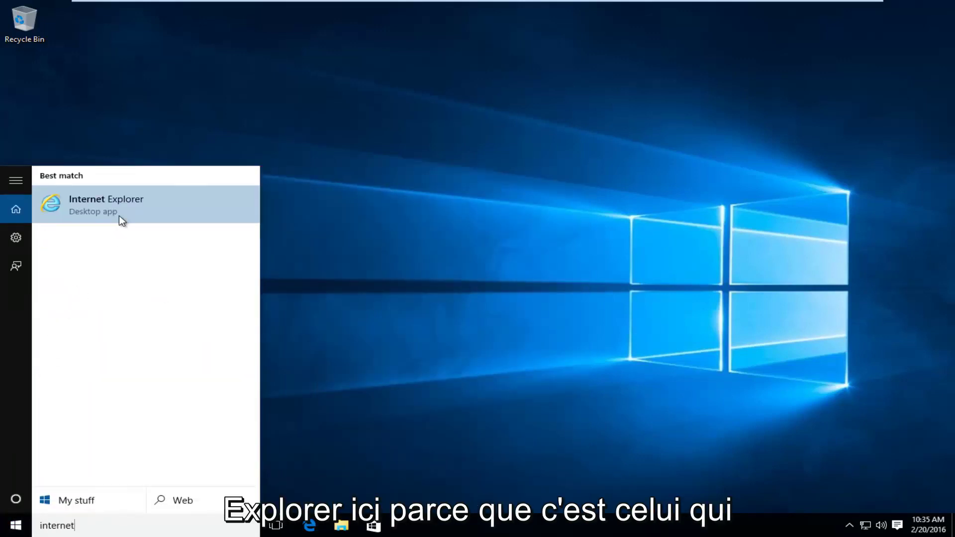
{"action": "left_click", "coordinate": [123, 212]}
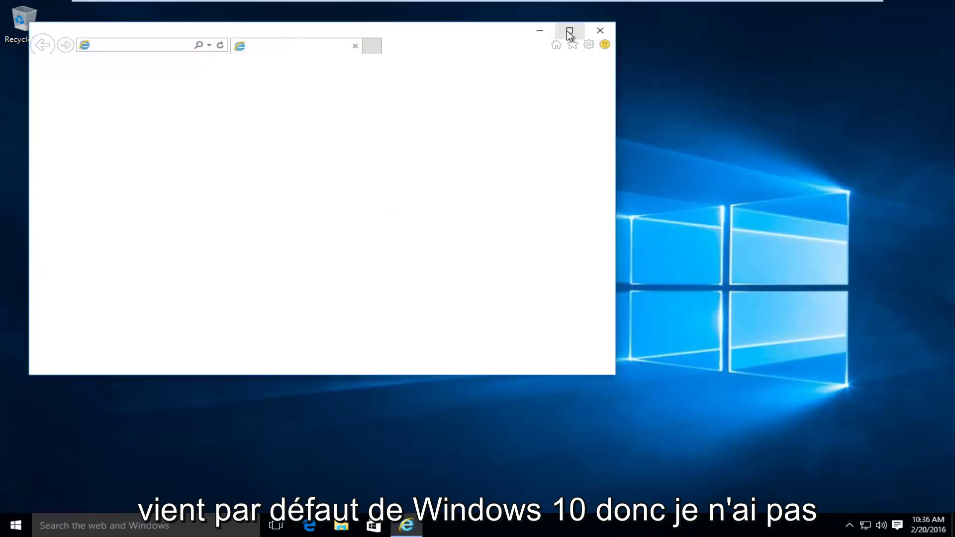
{"action": "left_click", "coordinate": [569, 30]}
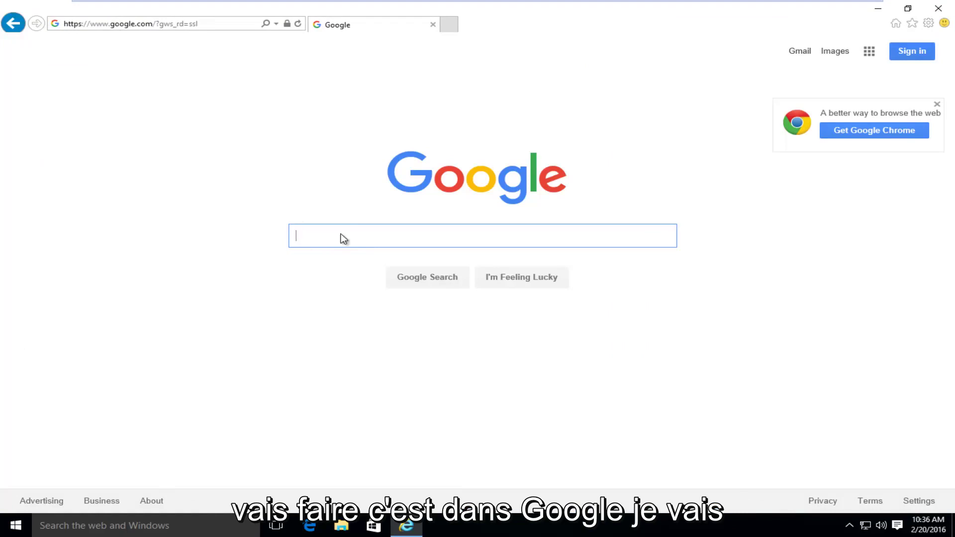
{"action": "type", "text": "java"}
{"action": "key", "text": "Return"}
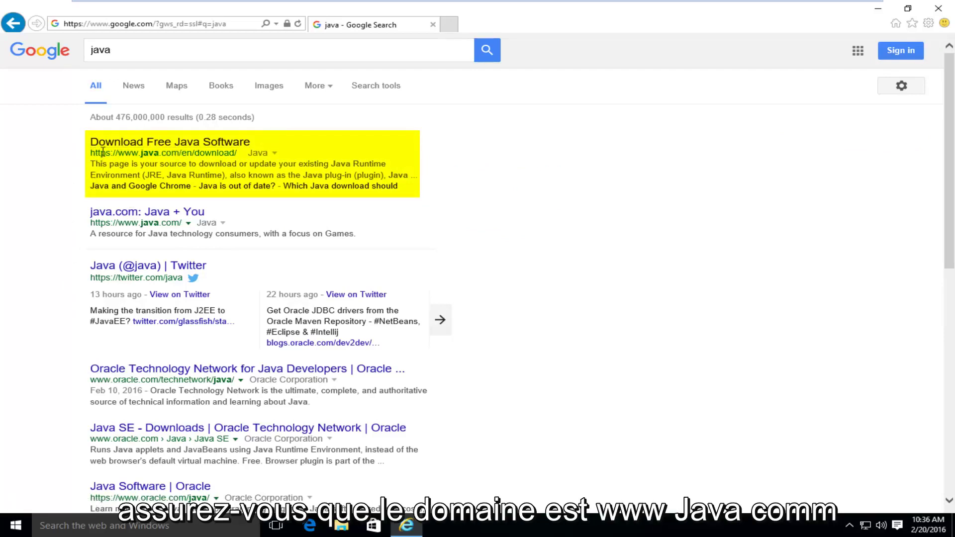
{"action": "left_click_drag", "start_coordinate": [119, 153], "coordinate": [170, 154]}
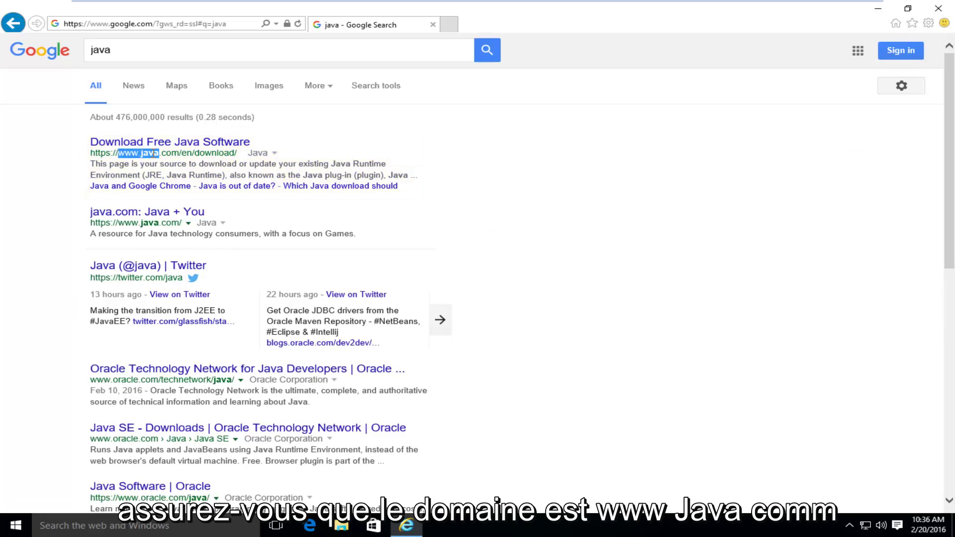
{"action": "left_click", "coordinate": [51, 172]}
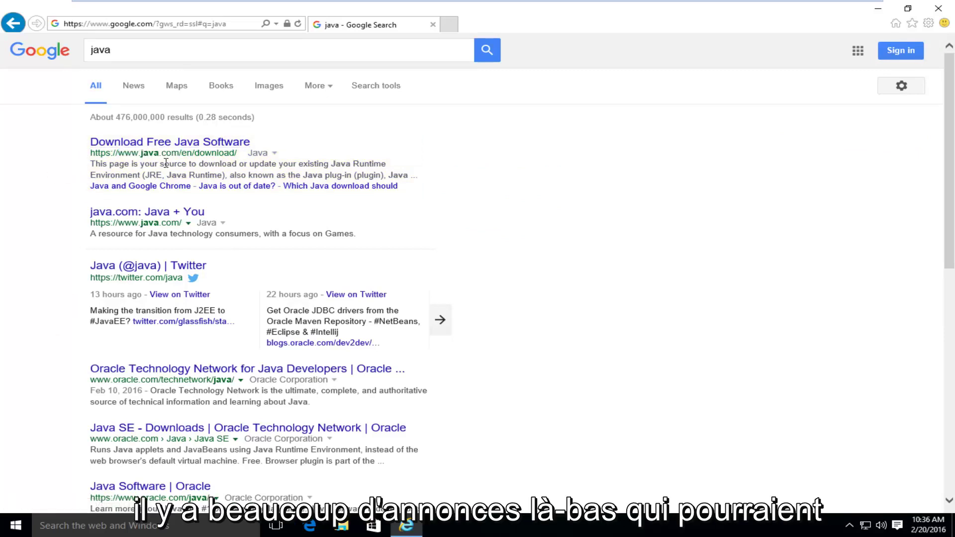
- Open java.com's Version 8 Update 73 page and agree to start the Windows download
{"action": "left_click", "coordinate": [135, 144]}
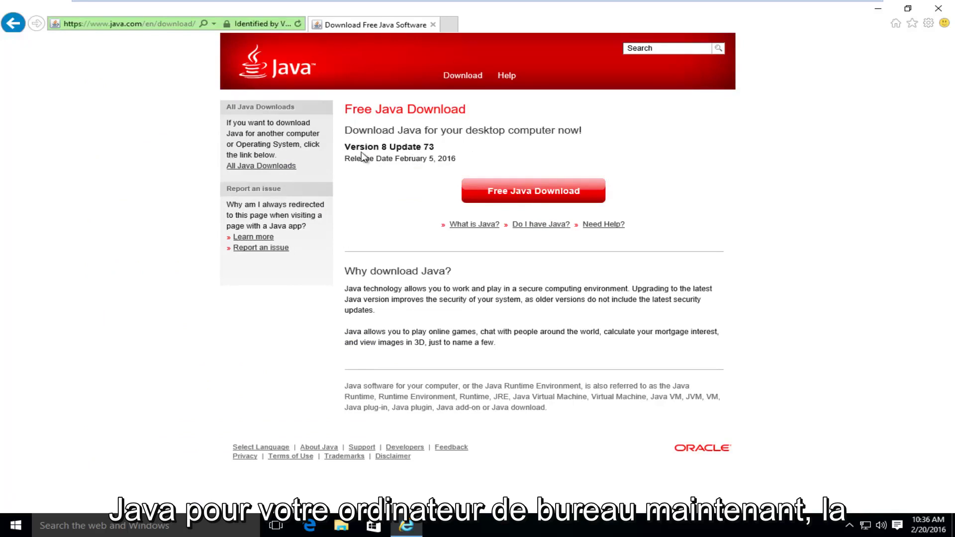
{"action": "left_click_drag", "start_coordinate": [346, 147], "coordinate": [429, 151]}
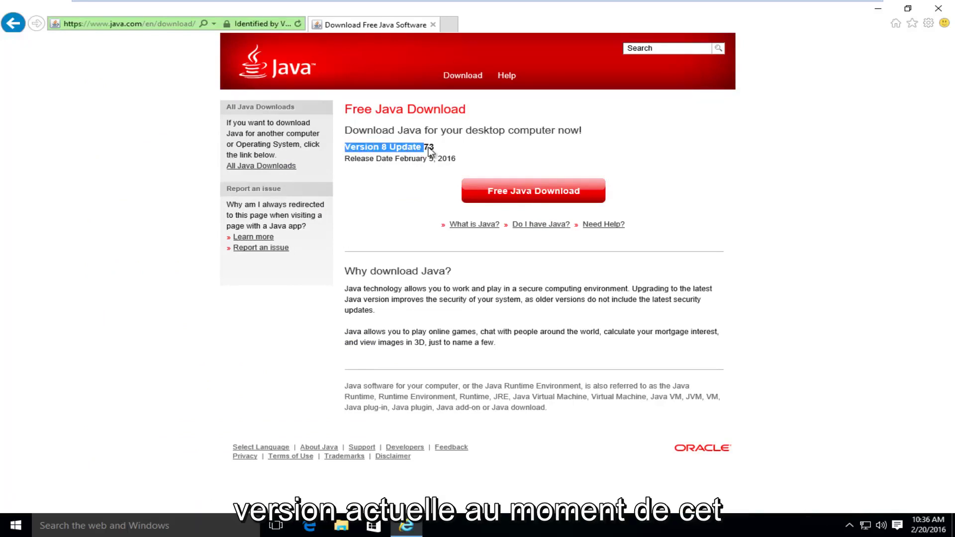
{"action": "left_click", "coordinate": [431, 152]}
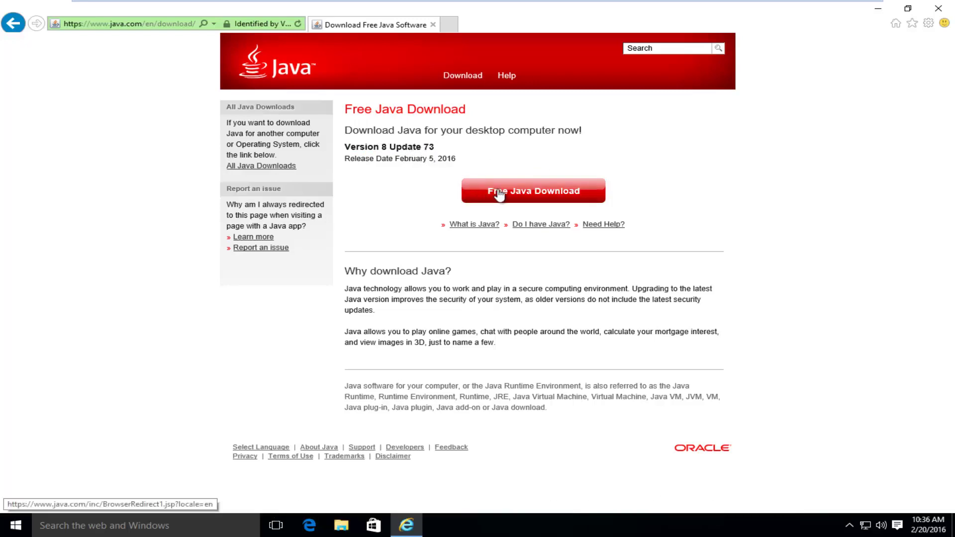
{"action": "left_click", "coordinate": [557, 193]}
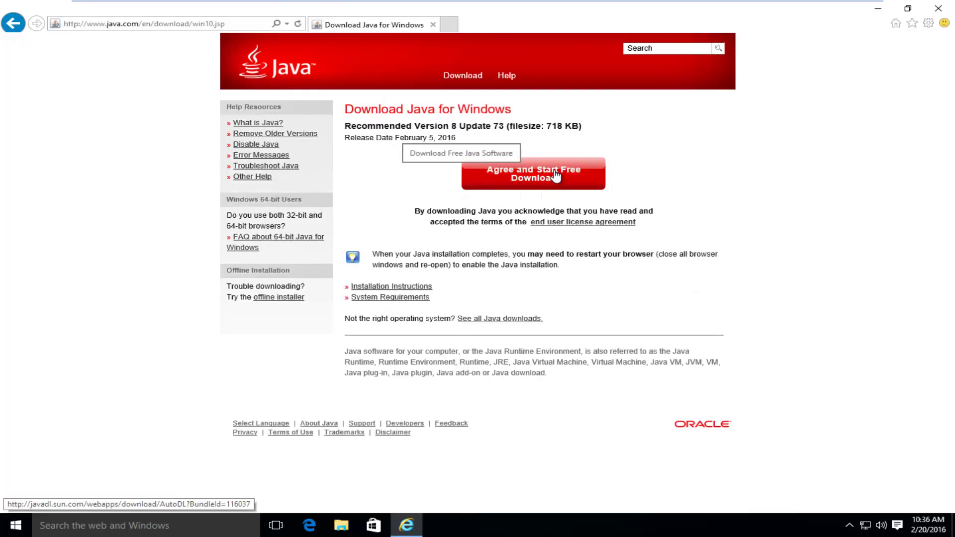
{"action": "left_click", "coordinate": [529, 182]}
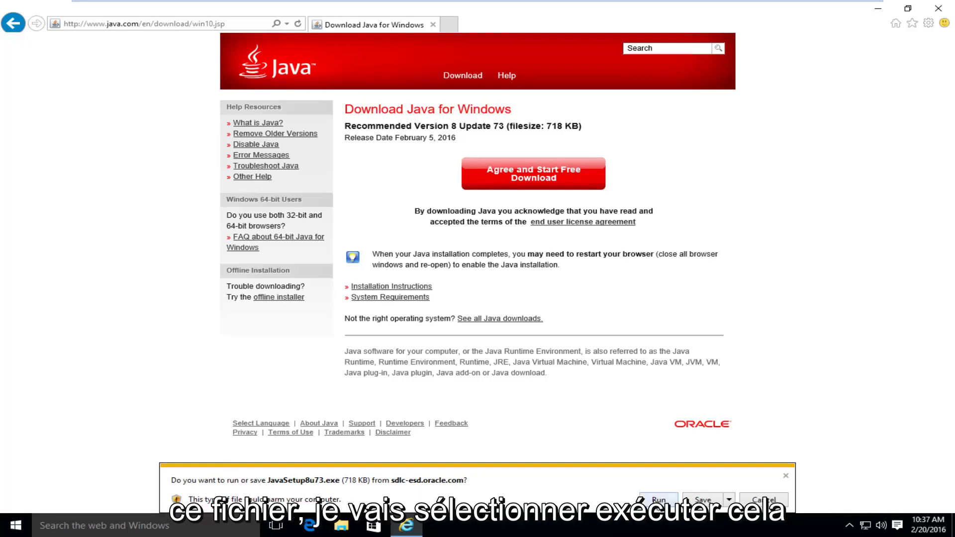
- Run JavaSetup8u73.exe, approve the User Account Control prompt, and close Internet Explorer
{"action": "left_click", "coordinate": [655, 499]}
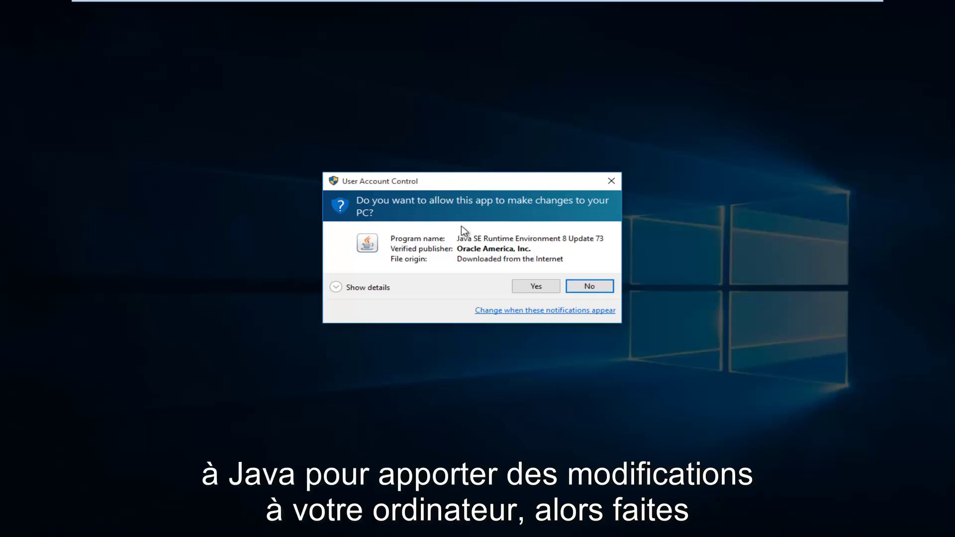
{"action": "left_click", "coordinate": [531, 287]}
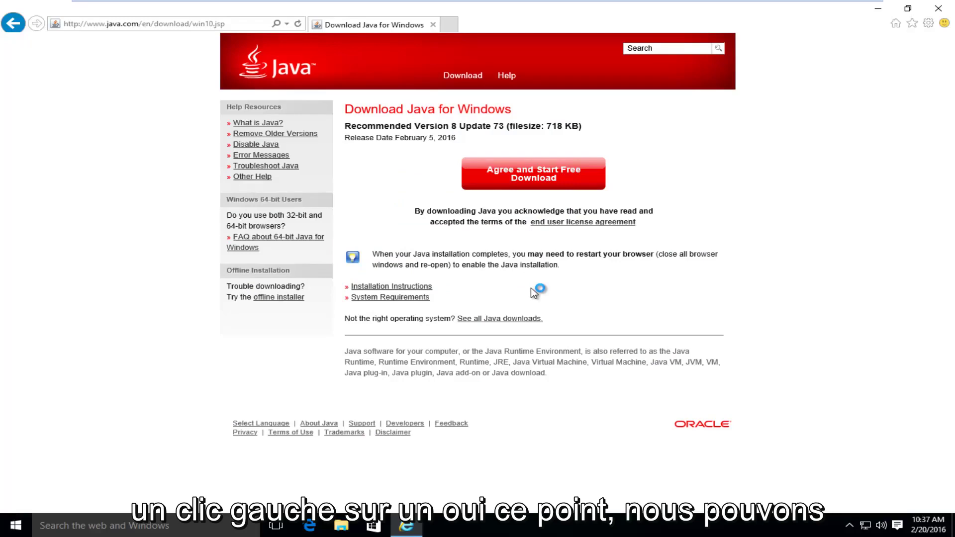
{"action": "left_click", "coordinate": [938, 9]}
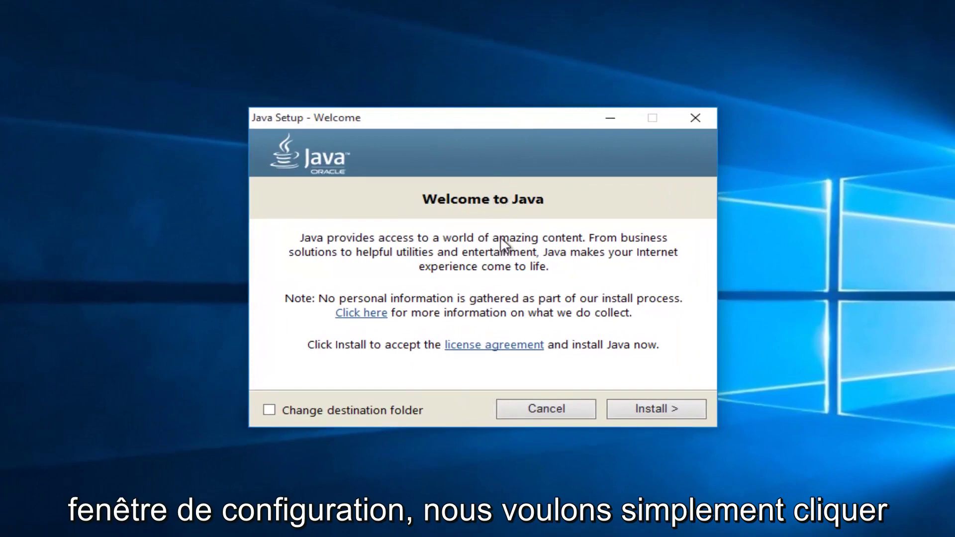
- Begin the Java install, choosing 'Do not update browser settings' to decline the Yahoo offer
{"action": "left_click", "coordinate": [643, 408]}
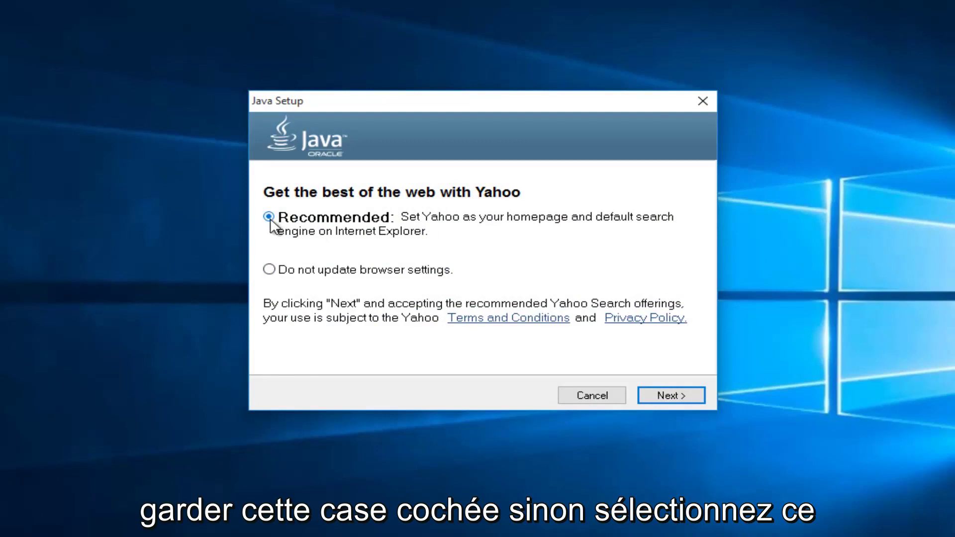
{"action": "left_click", "coordinate": [268, 270]}
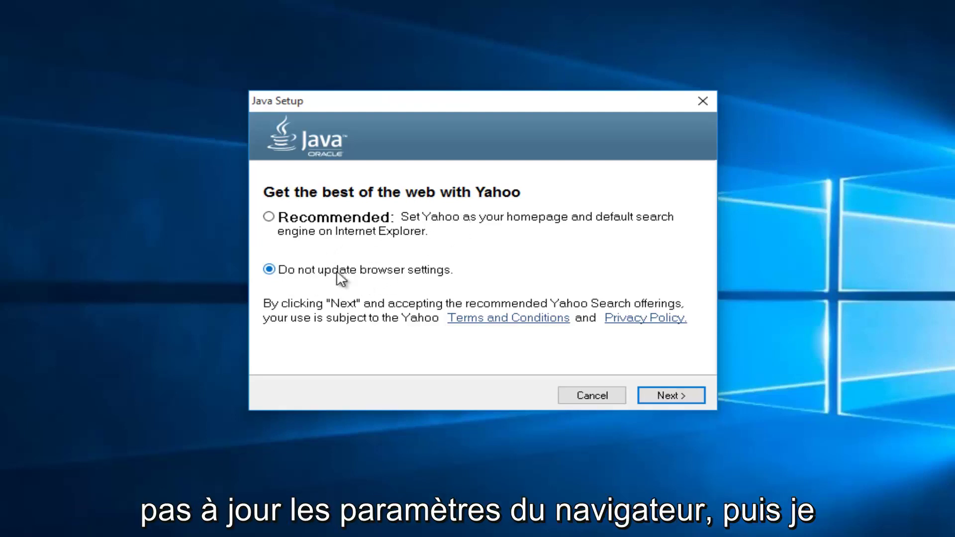
{"action": "left_click", "coordinate": [674, 397]}
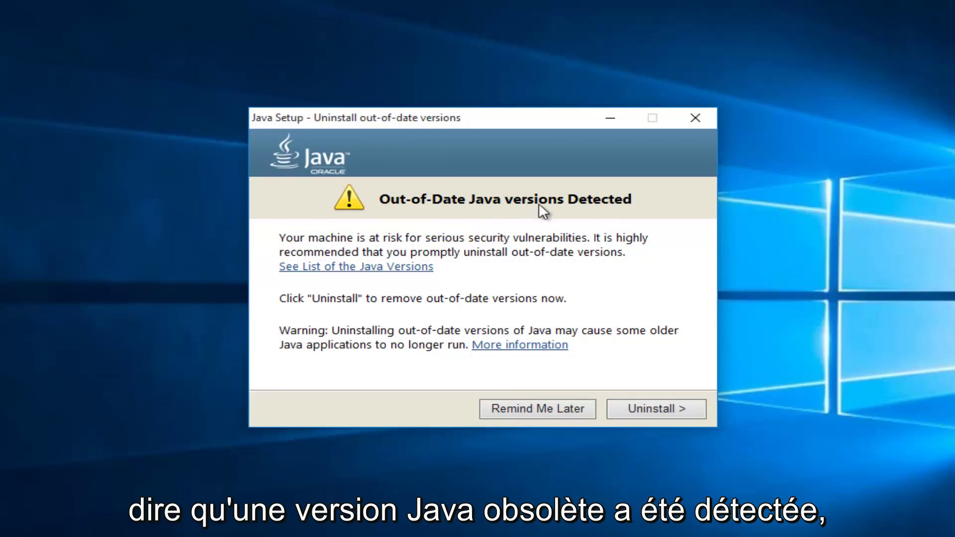
- Uninstall the out-of-date Java 8 Update 51 until Uninstallation Complete shows
{"action": "left_click", "coordinate": [658, 408]}
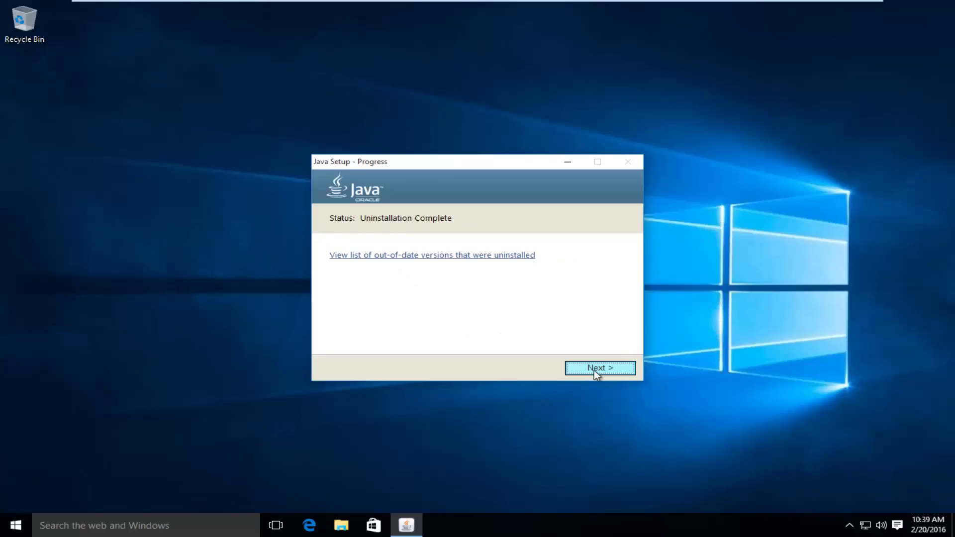
- Advance past the uninstall results to the Java successfully installed screen, dismissing a stray desktop menu
{"action": "left_click", "coordinate": [593, 370]}
{"action": "right_click", "coordinate": [592, 370]}
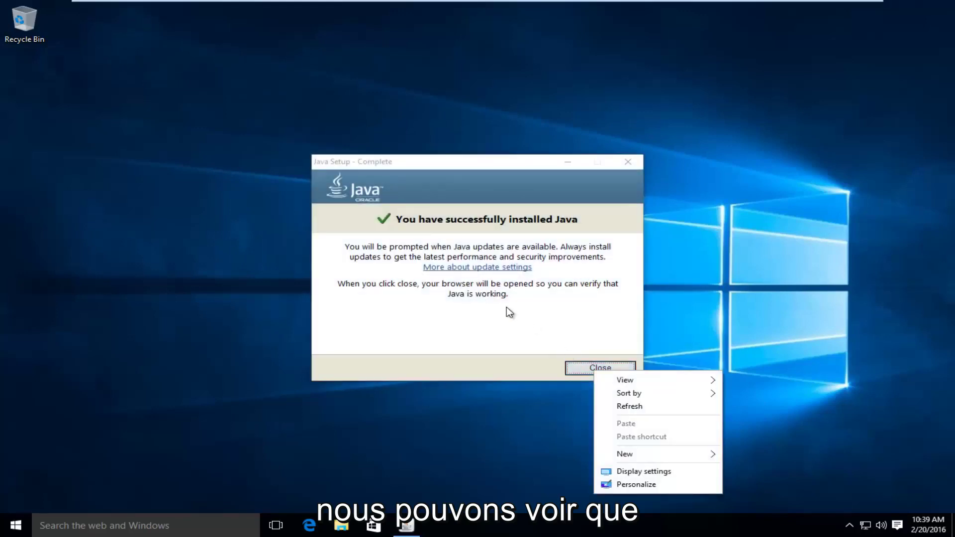
{"action": "left_click", "coordinate": [399, 217]}
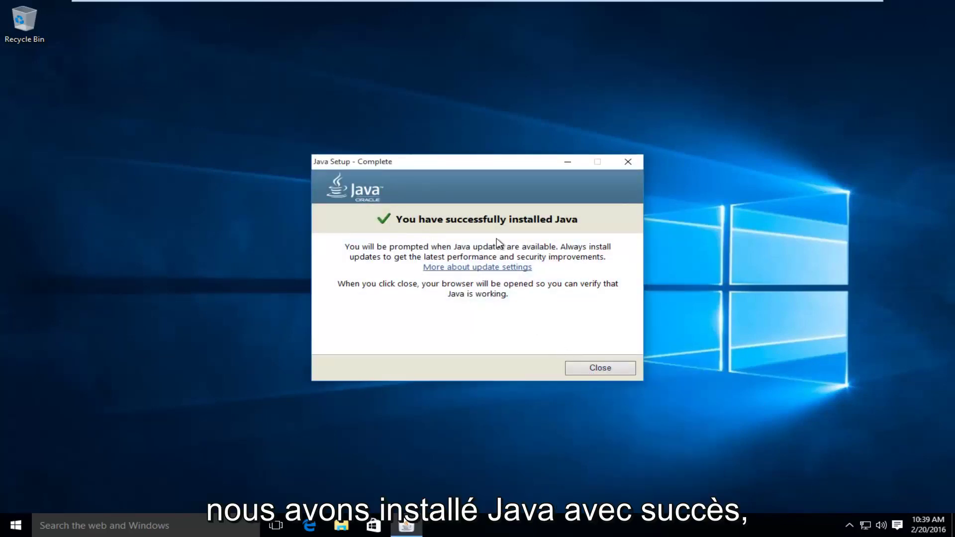